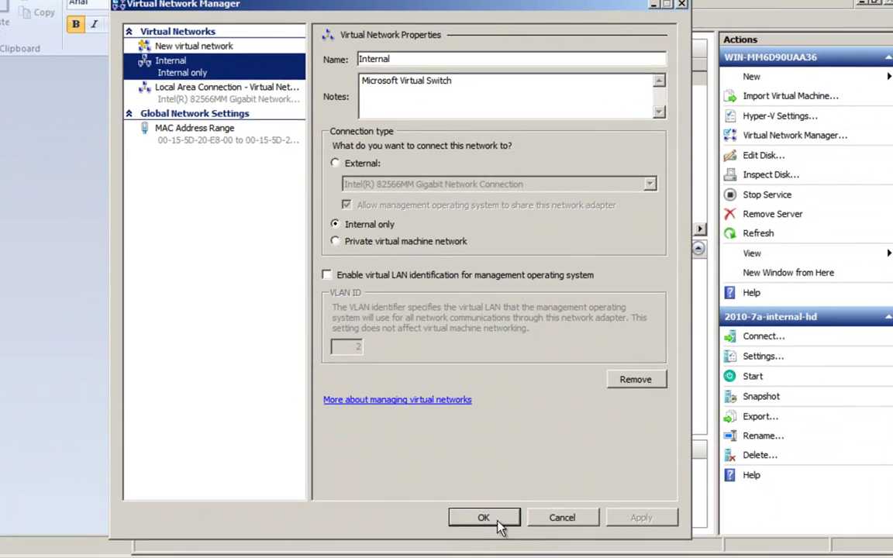
Confirm the virtual network settings, then open the Network properties from the Start menu
{"action": "left_click", "coordinate": [472, 521]}
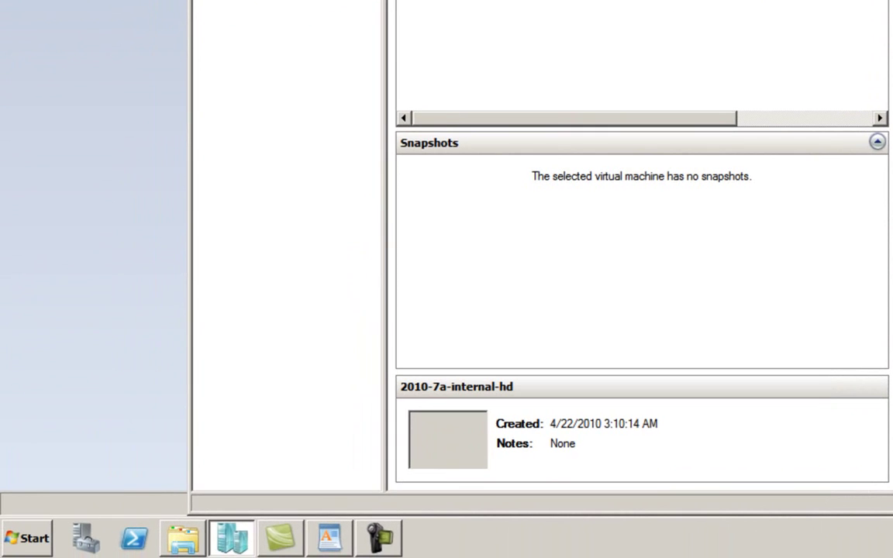
{"action": "key", "text": "super"}
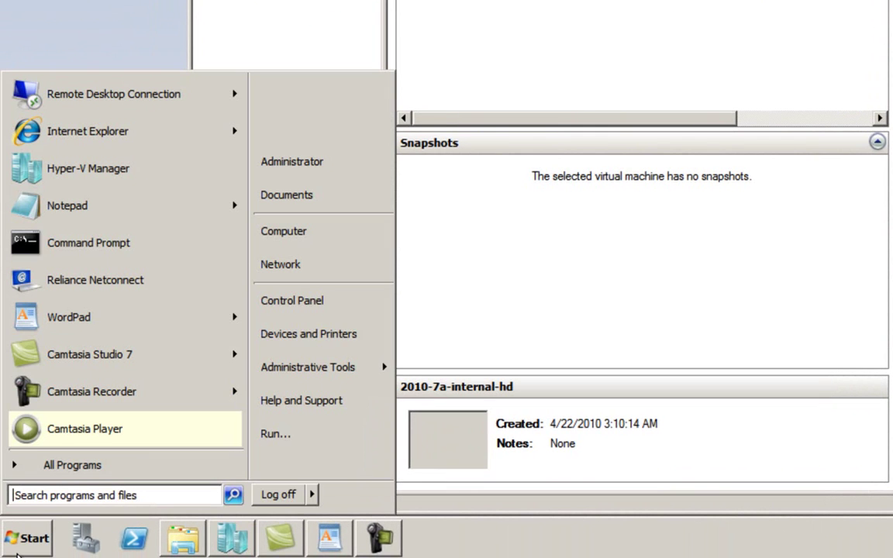
{"action": "right_click", "coordinate": [298, 266]}
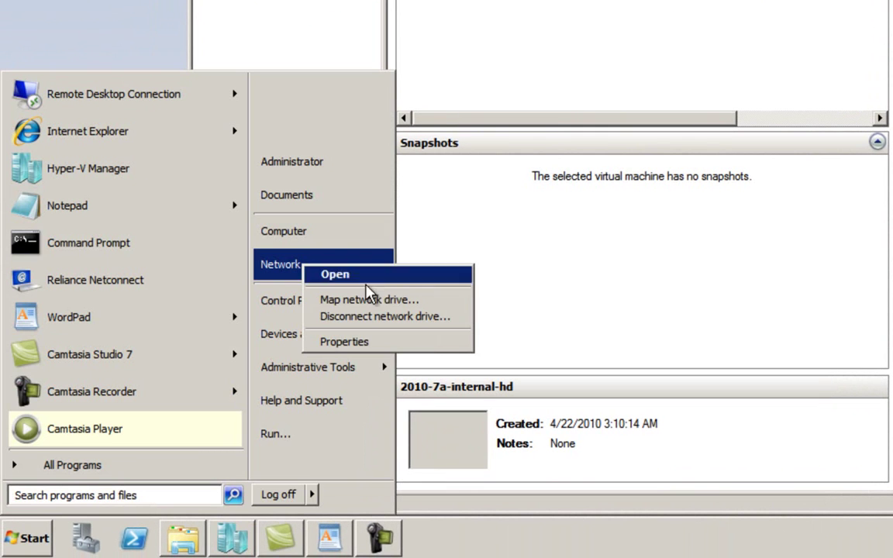
{"action": "left_click", "coordinate": [357, 345]}
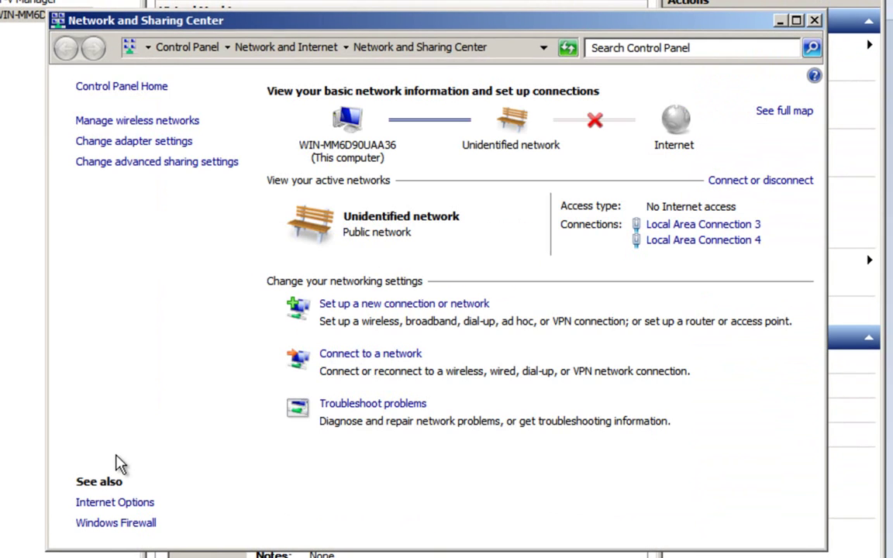
Show the network adapter list and bring up Local Area Connection 4's context menu
{"action": "left_click", "coordinate": [159, 144]}
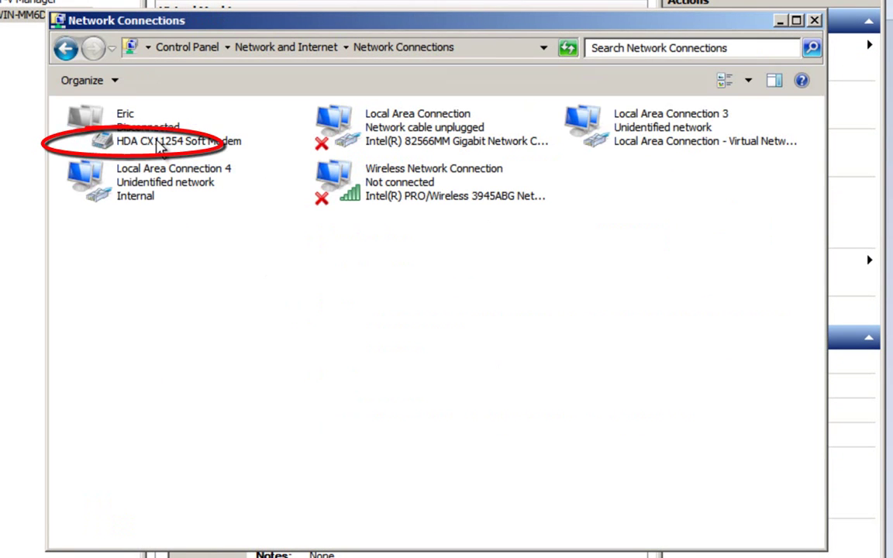
{"action": "left_click", "coordinate": [143, 177]}
{"action": "right_click", "coordinate": [142, 177]}
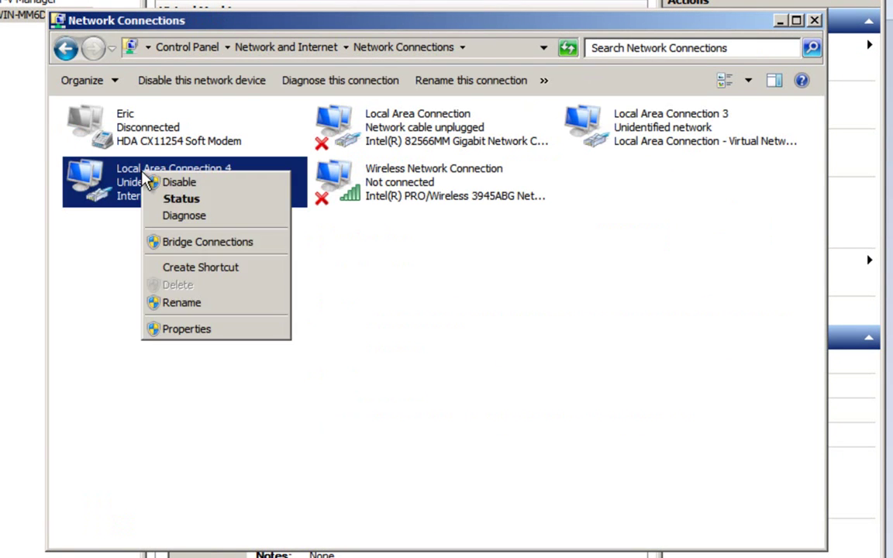
{"action": "left_click", "coordinate": [165, 280]}
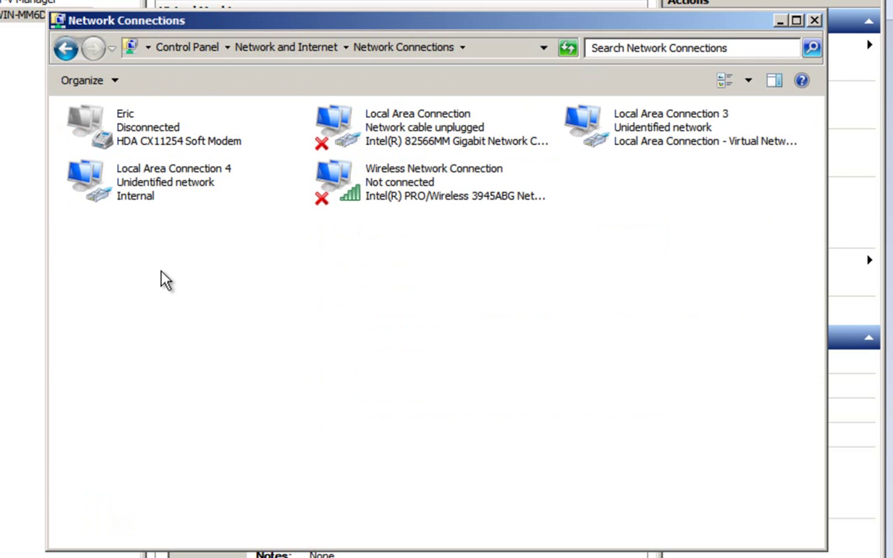
{"action": "left_click", "coordinate": [153, 180]}
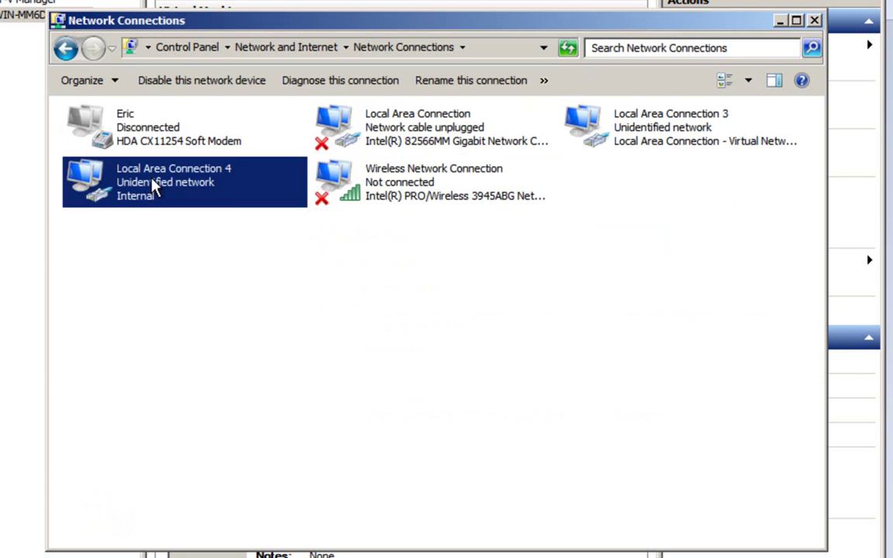
{"action": "right_click", "coordinate": [154, 187]}
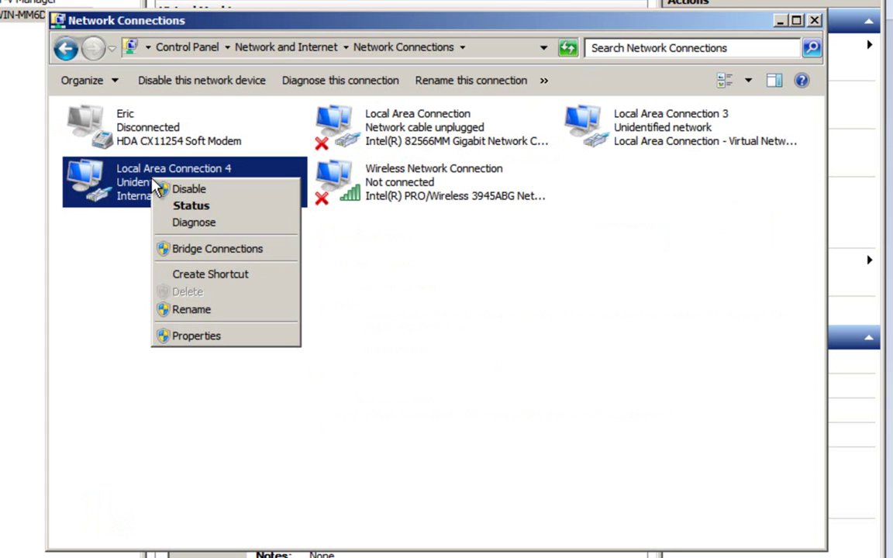
Confirm Local Area Connection 4's IPv4: IP 192.168.150.6, mask 255.255.255.0, DNS 192.168.150.1
{"action": "left_click", "coordinate": [194, 339]}
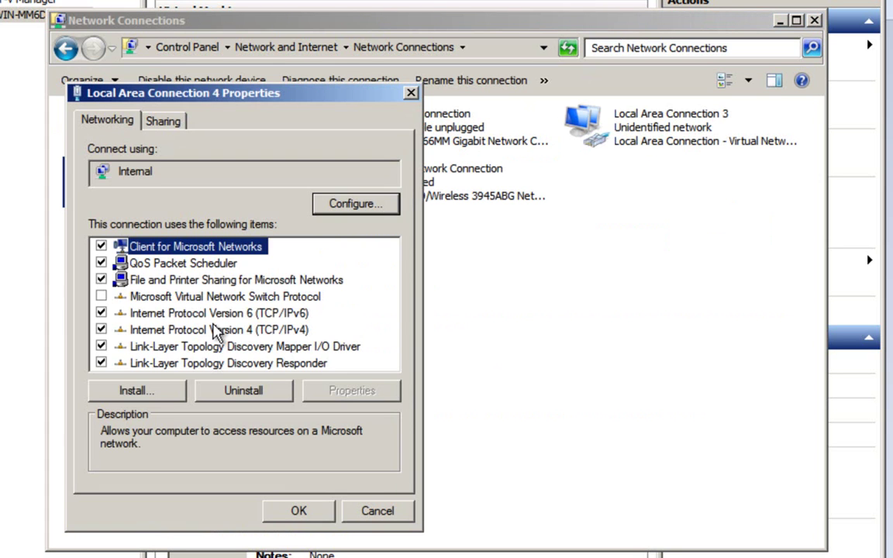
{"action": "left_click", "coordinate": [192, 332]}
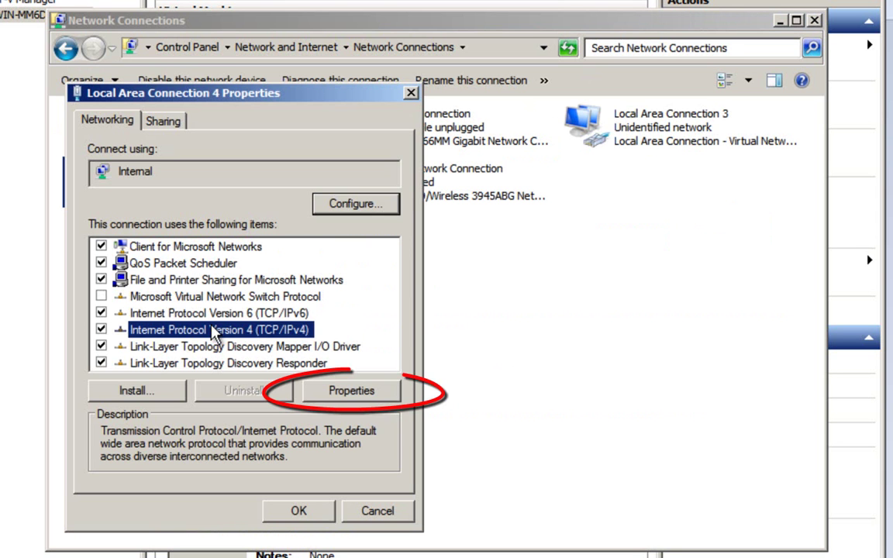
{"action": "left_click", "coordinate": [345, 392]}
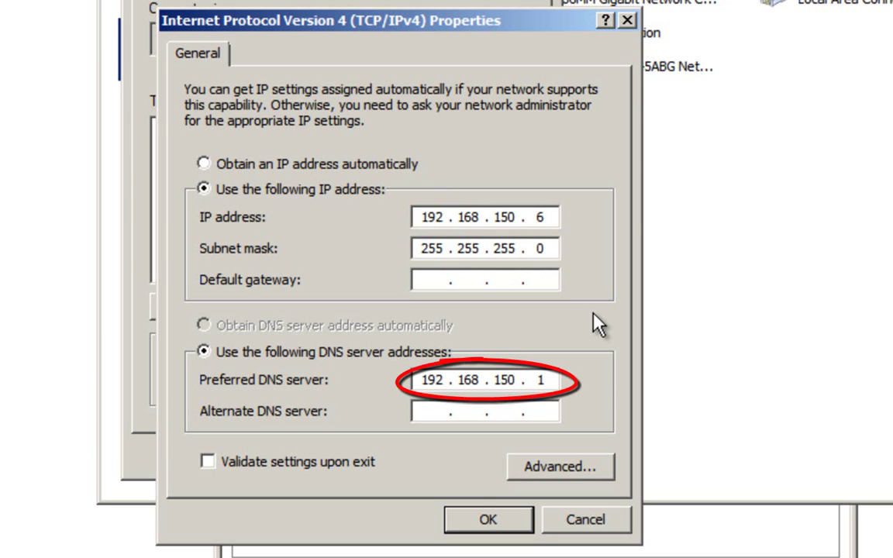
{"action": "left_click", "coordinate": [489, 525]}
Close the Local Area Connection 4 properties dialog
{"action": "left_click", "coordinate": [436, 468]}
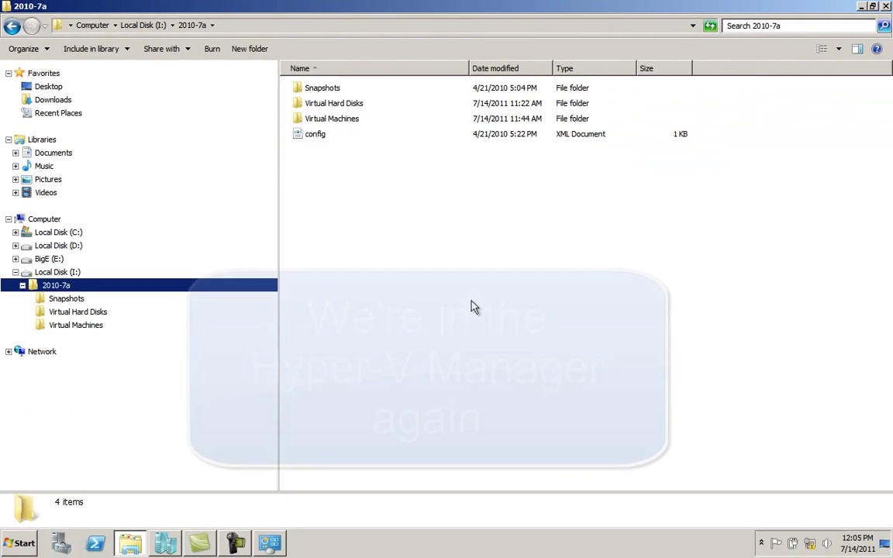
Import the virtual machine from I:\2010-7a as a copy with a new unique ID
{"action": "left_click", "coordinate": [169, 545]}
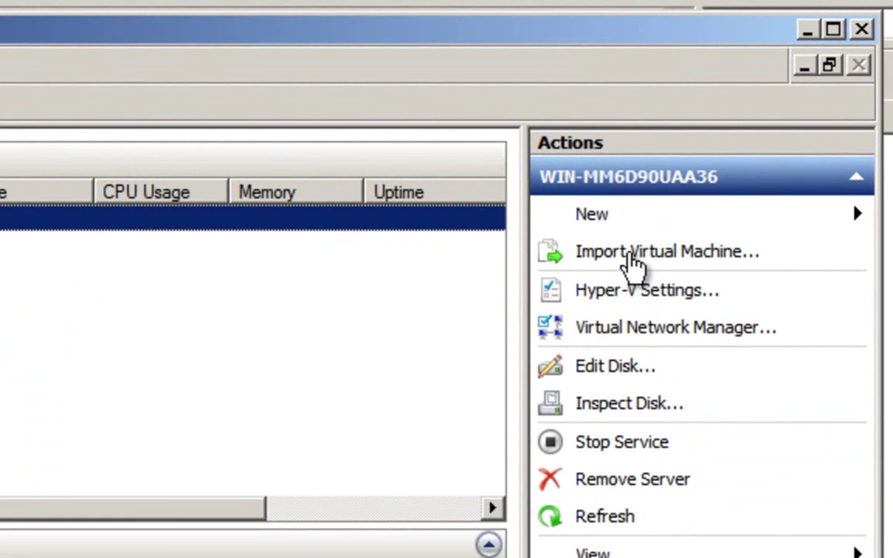
{"action": "left_click", "coordinate": [631, 259]}
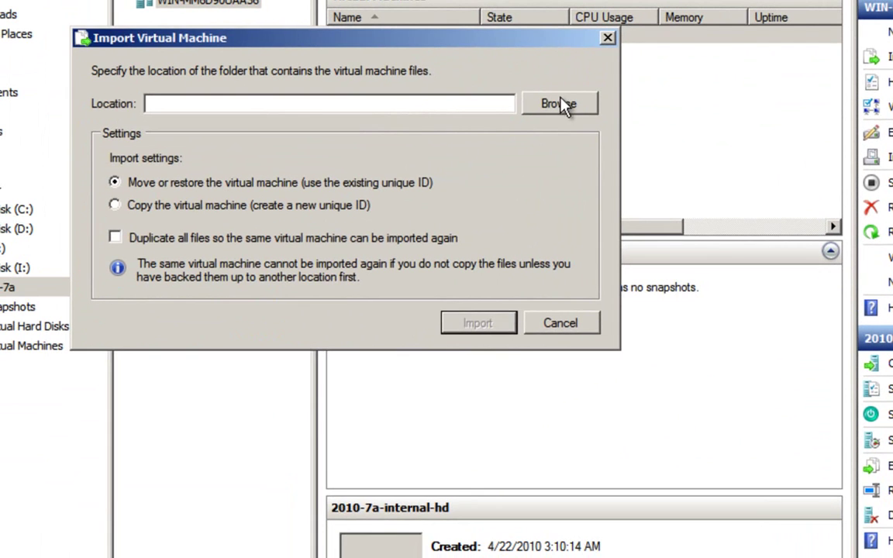
{"action": "left_click", "coordinate": [452, 152]}
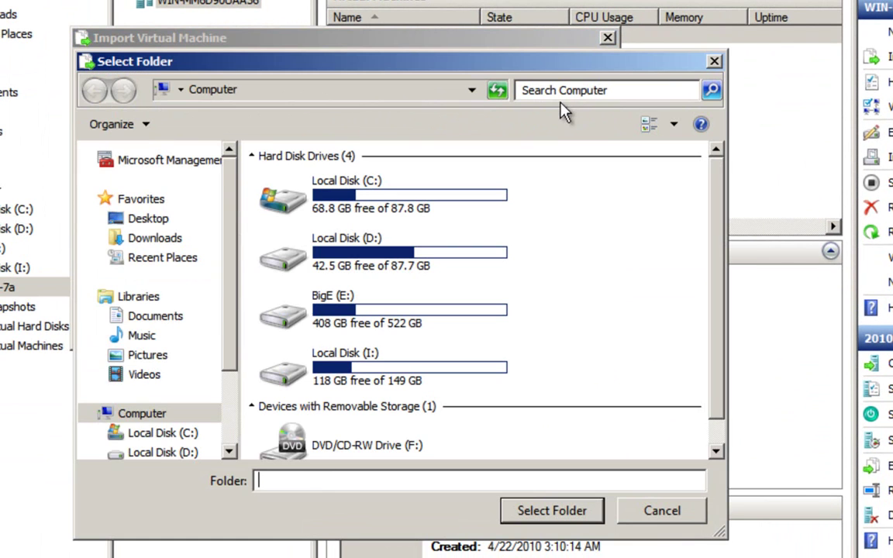
{"action": "scroll", "coordinate": [223, 443], "scroll_direction": "down", "scroll_amount": 2}
{"action": "left_click", "coordinate": [99, 385]}
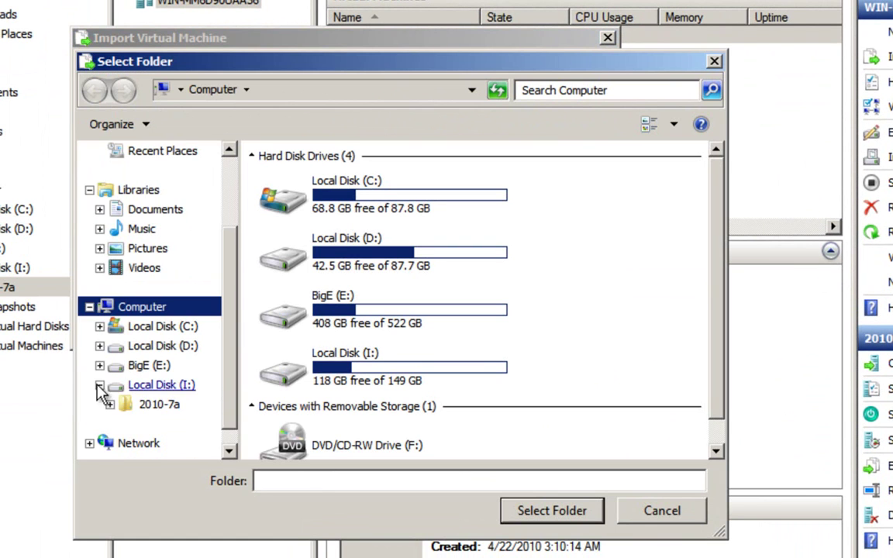
{"action": "left_click", "coordinate": [110, 405]}
{"action": "left_click", "coordinate": [159, 346]}
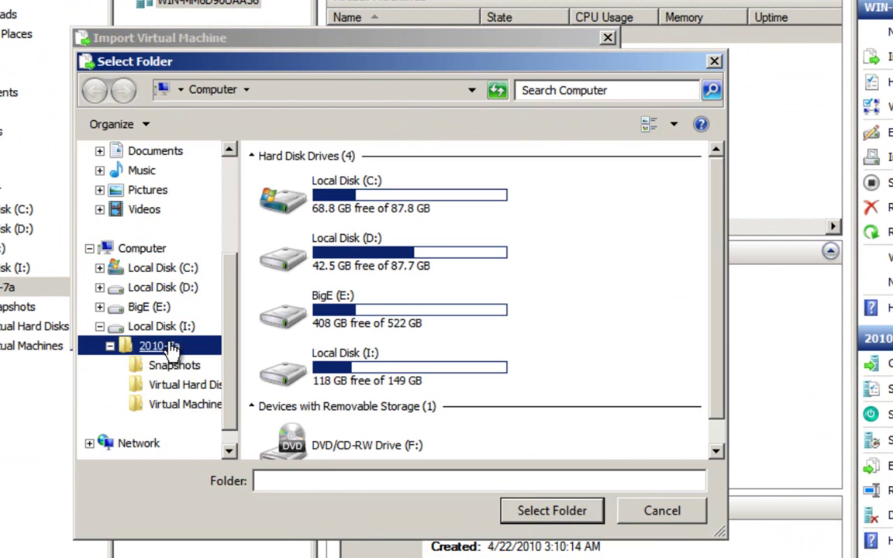
{"action": "left_click", "coordinate": [551, 511]}
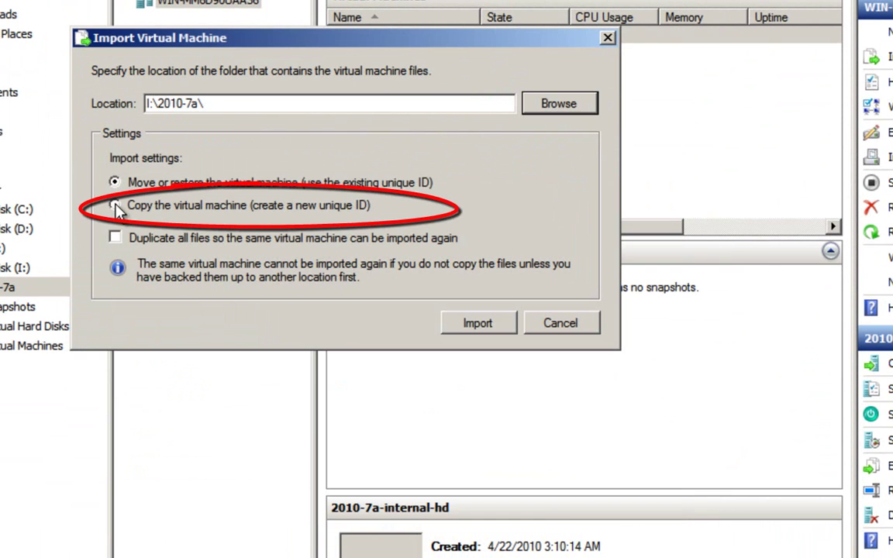
{"action": "left_click", "coordinate": [115, 205]}
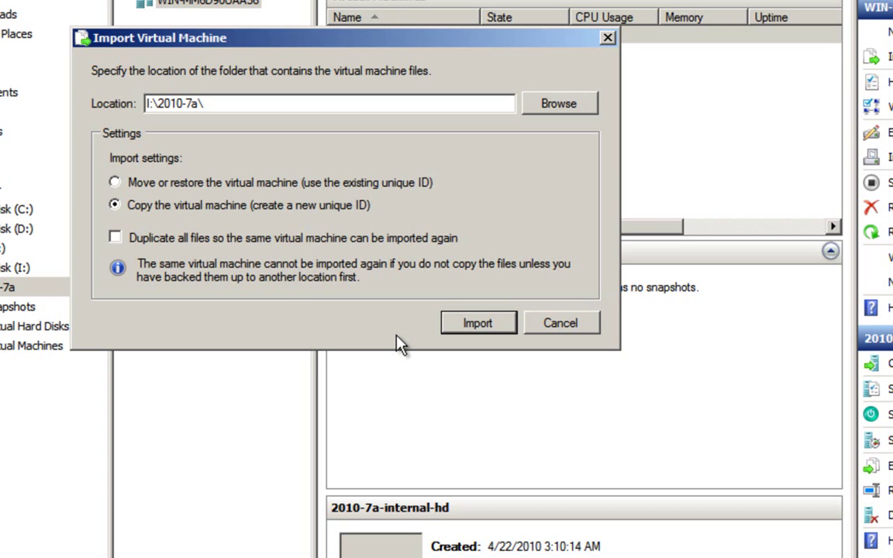
{"action": "left_click", "coordinate": [478, 323]}
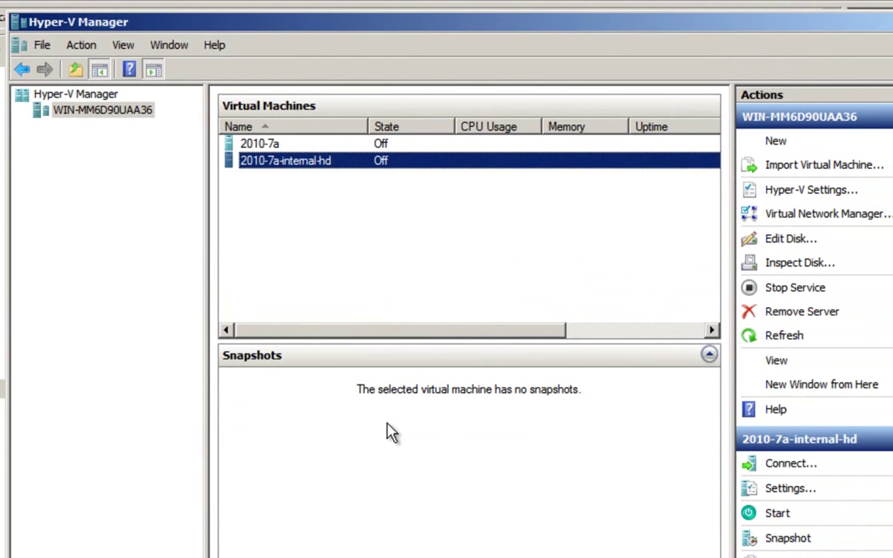
{"action": "key", "text": "Up"}
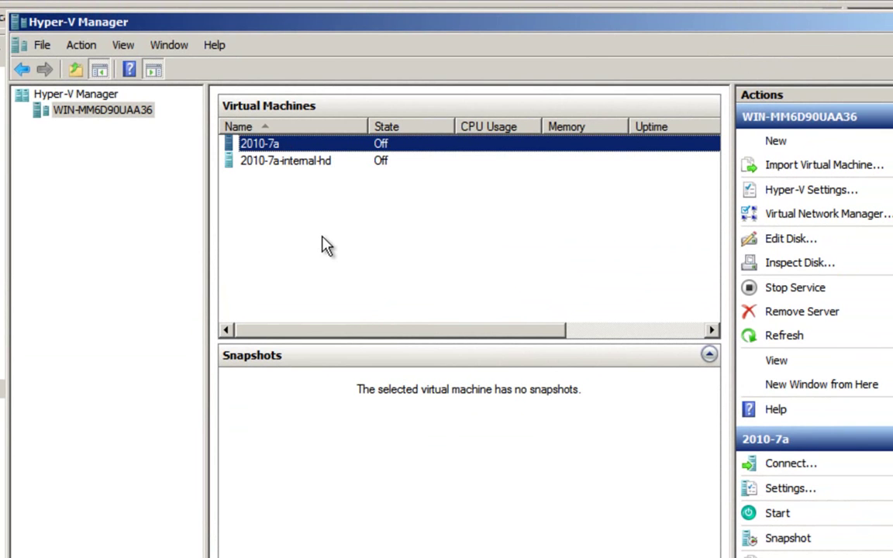
{"action": "right_click", "coordinate": [297, 147]}
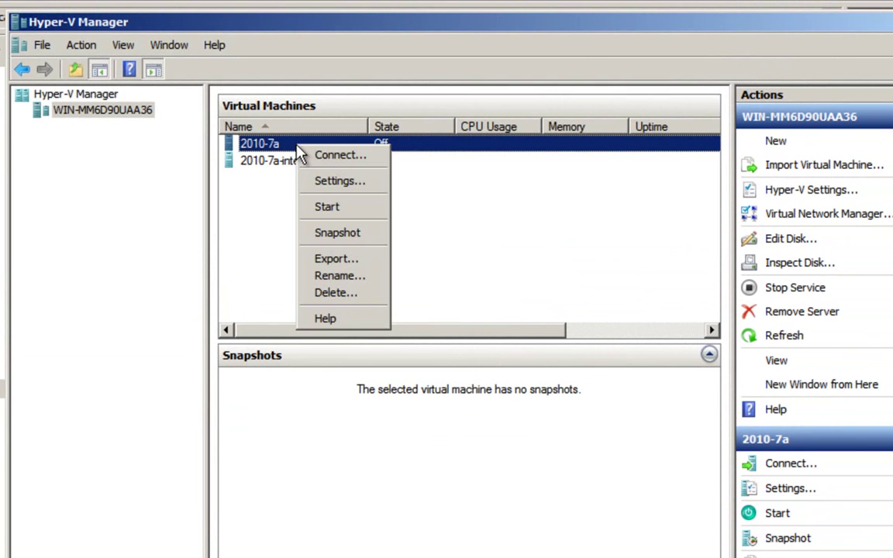
{"action": "left_click", "coordinate": [318, 183]}
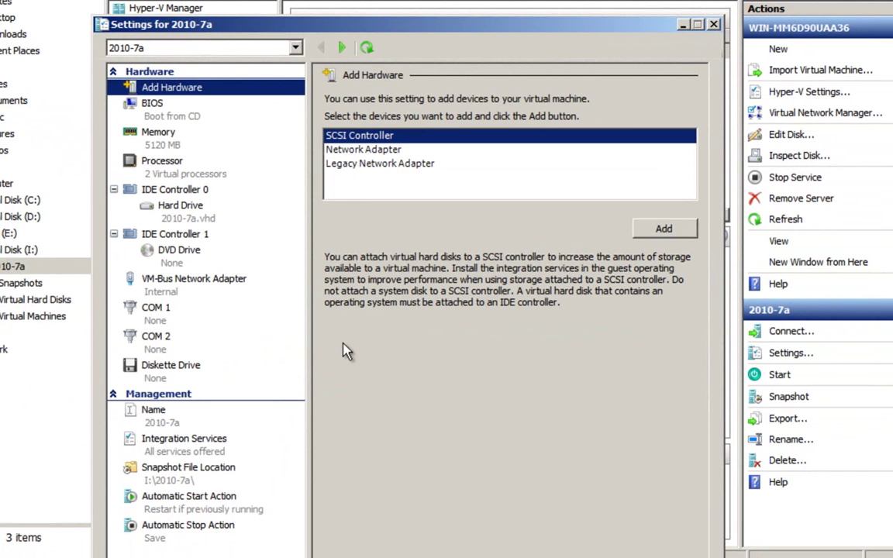
{"action": "left_click", "coordinate": [190, 287]}
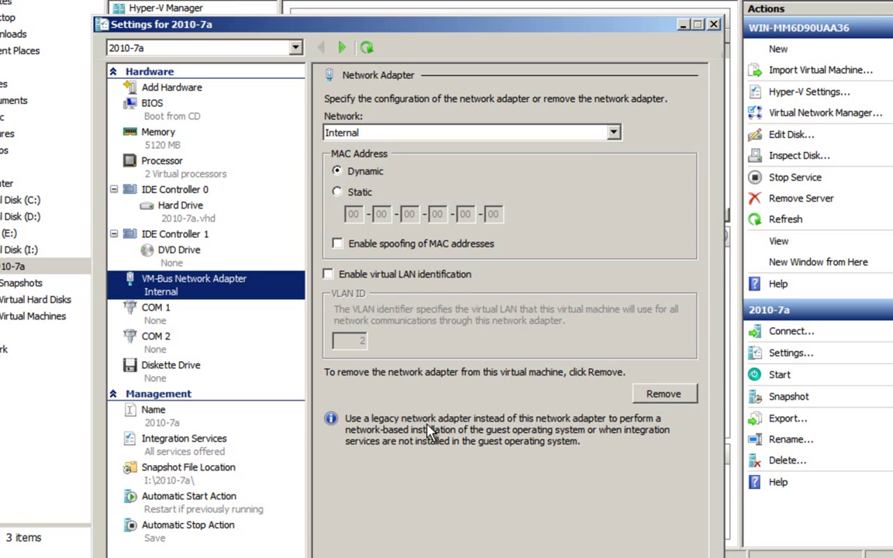
{"action": "left_click", "coordinate": [170, 162]}
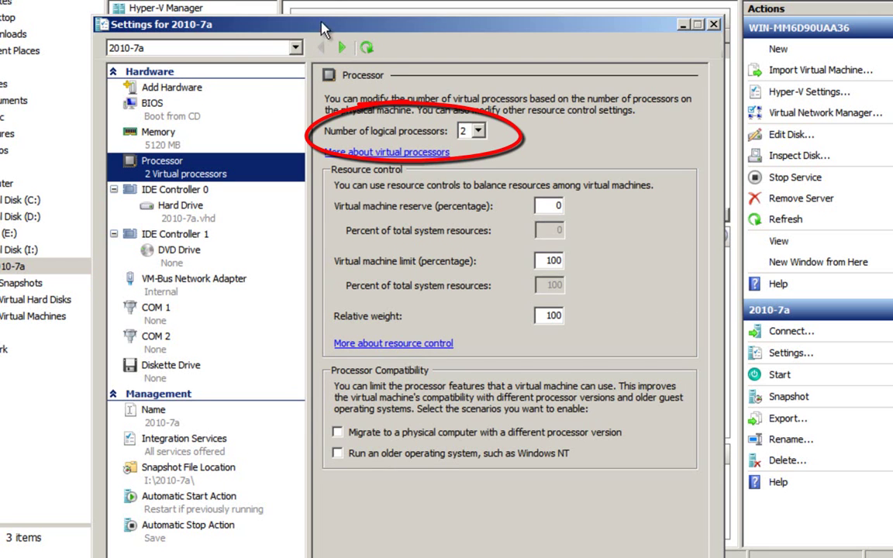
{"action": "left_click_drag", "start_coordinate": [287, 24], "coordinate": [299, 0]}
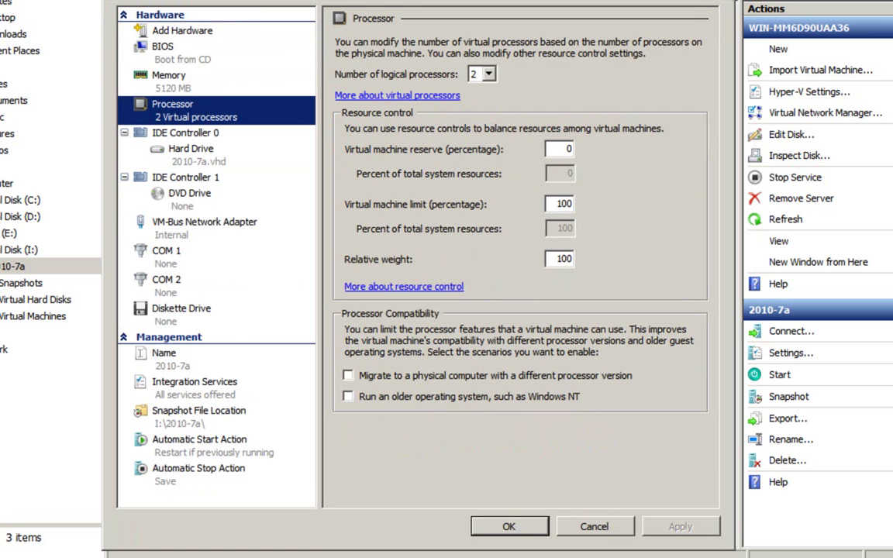
{"action": "left_click", "coordinate": [524, 534]}
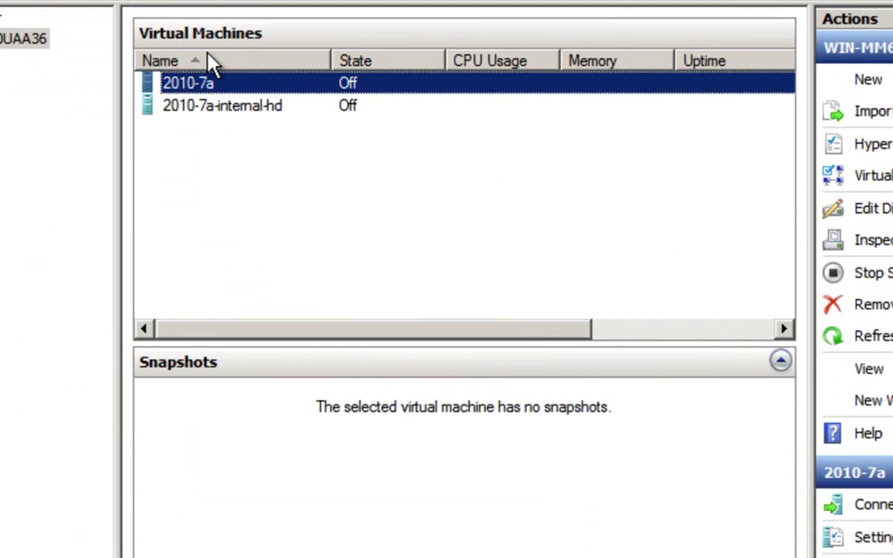
Start the 2010-7a virtual machine and bring up its actions once it is Running
{"action": "right_click", "coordinate": [174, 93]}
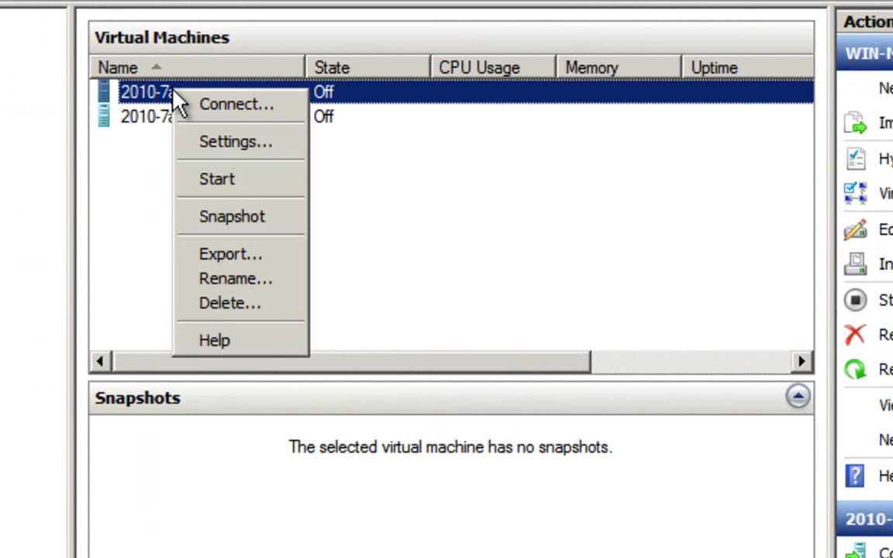
{"action": "left_click", "coordinate": [195, 183]}
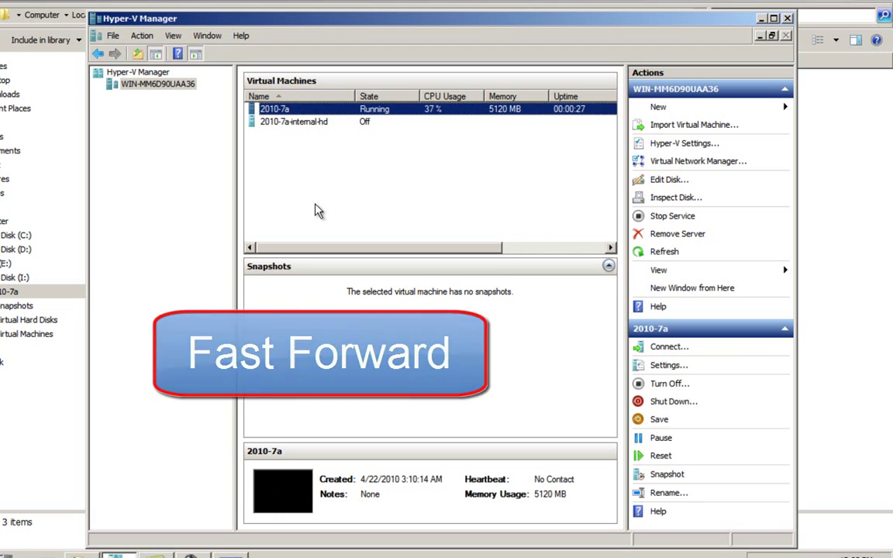
{"action": "right_click", "coordinate": [300, 113]}
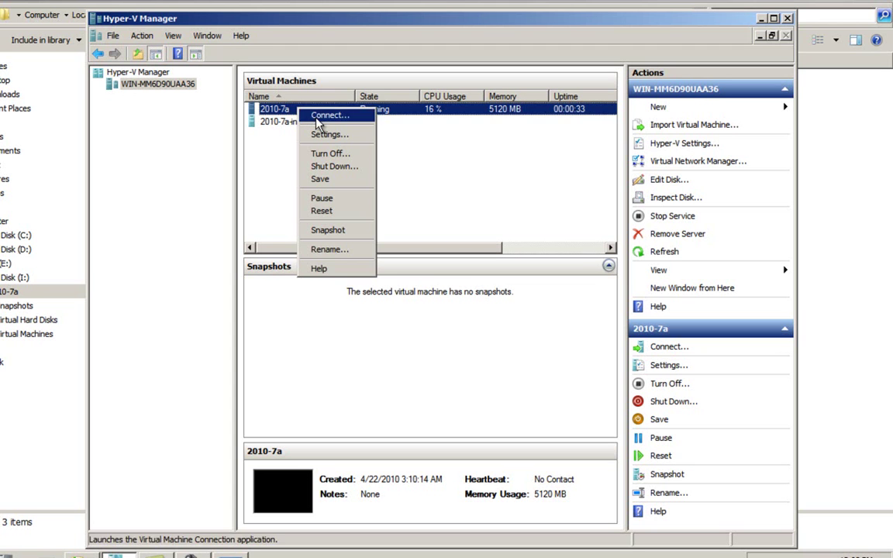
Connect to the running 2010-7a machine's console
{"action": "left_click", "coordinate": [317, 117]}
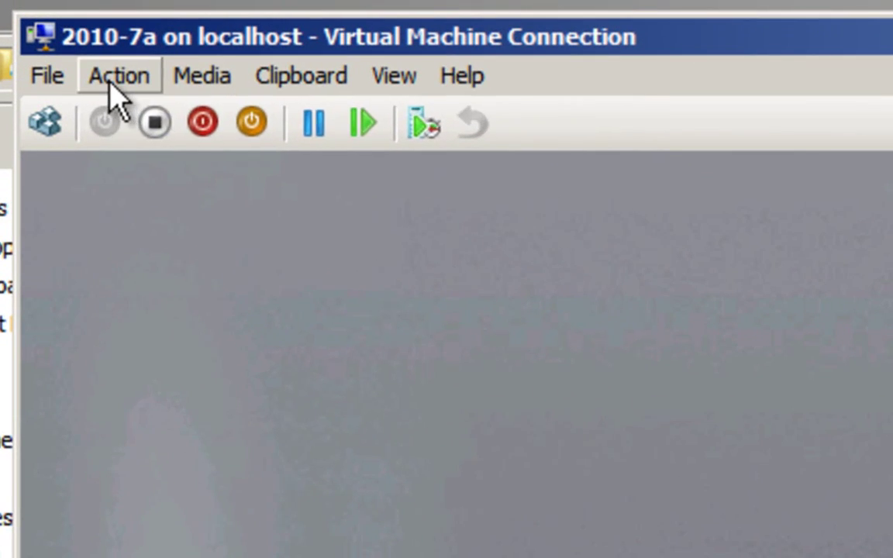
Send Ctrl+Alt+Delete to the guest and accept the EULA notice
{"action": "left_click", "coordinate": [47, 17]}
{"action": "left_click", "coordinate": [147, 124]}
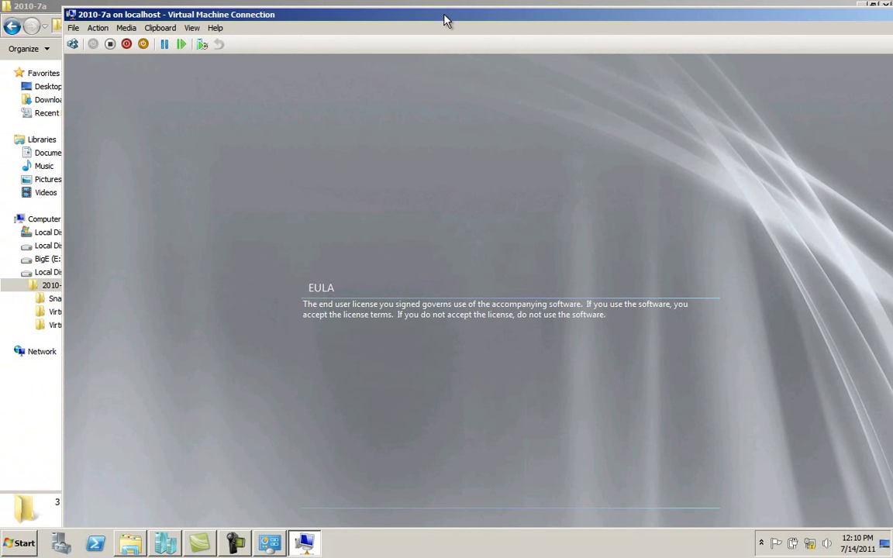
{"action": "left_click_drag", "start_coordinate": [445, 20], "coordinate": [409, 22]}
{"action": "left_click_drag", "start_coordinate": [482, 15], "coordinate": [426, 12]}
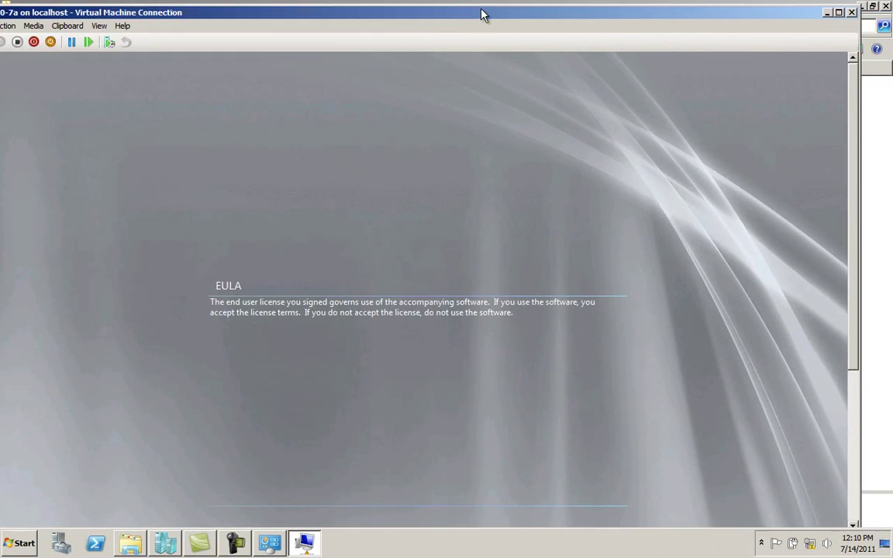
{"action": "scroll", "coordinate": [853, 439], "scroll_direction": "down", "scroll_amount": 3}
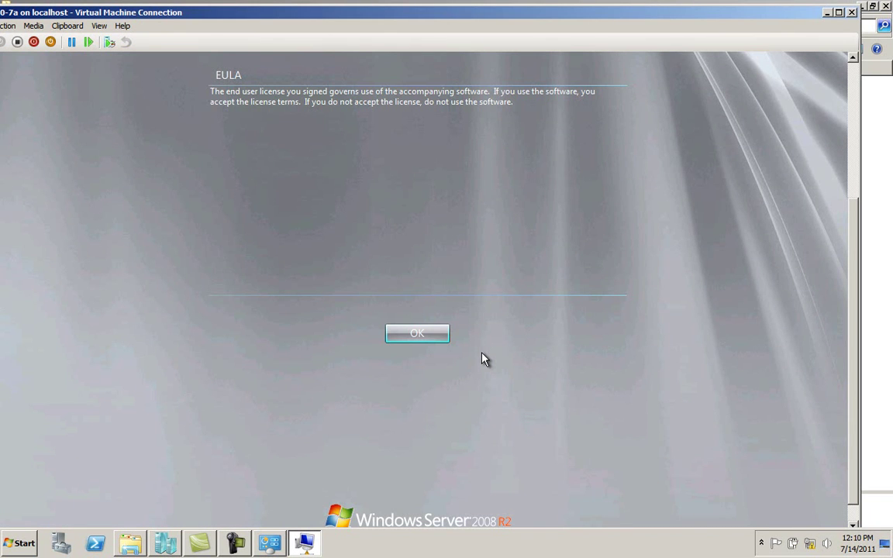
{"action": "left_click", "coordinate": [430, 338]}
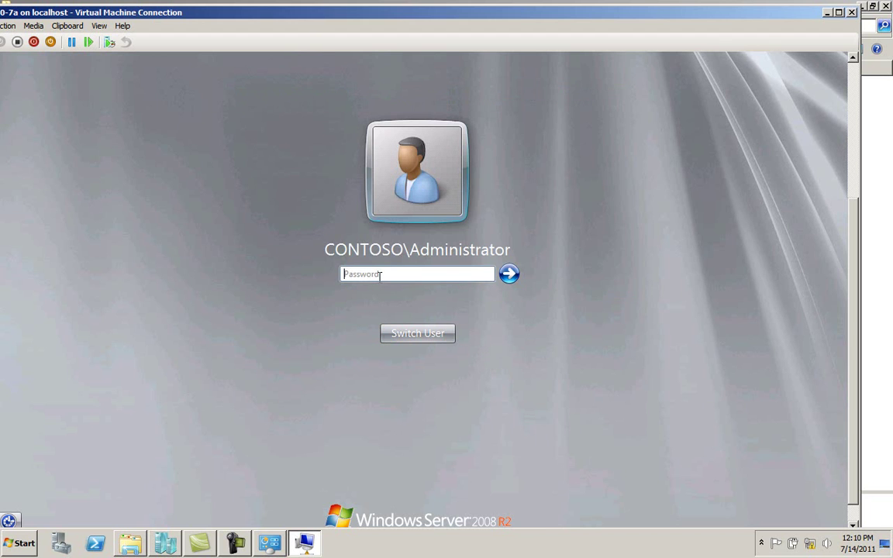
Enter the administrator password on the logon screen and log on
{"action": "left_click", "coordinate": [380, 275]}
{"action": "type", "text": "Pass@"}
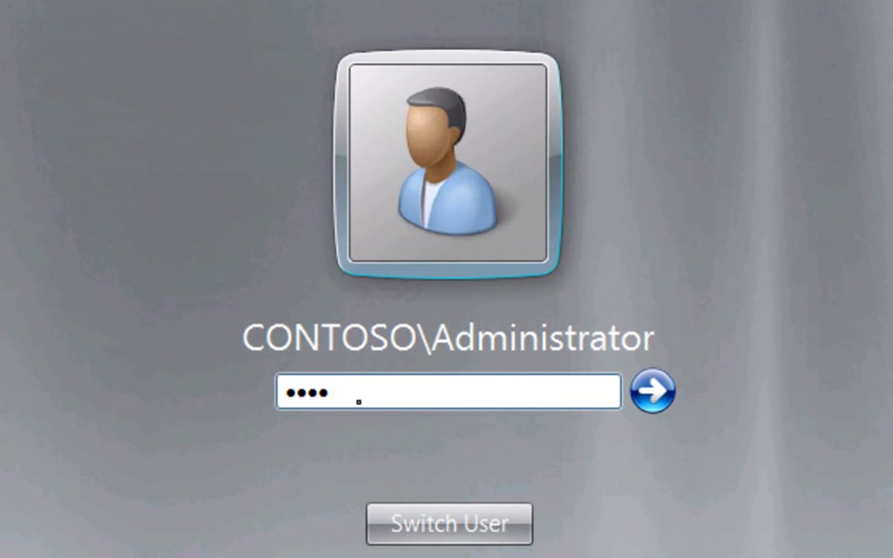
{"action": "type", "text": "wor"}
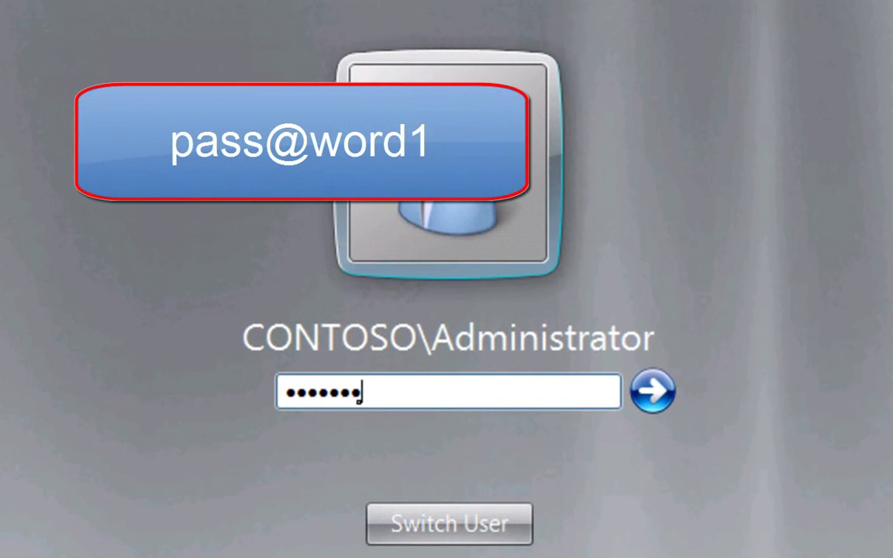
{"action": "type", "text": "d1"}
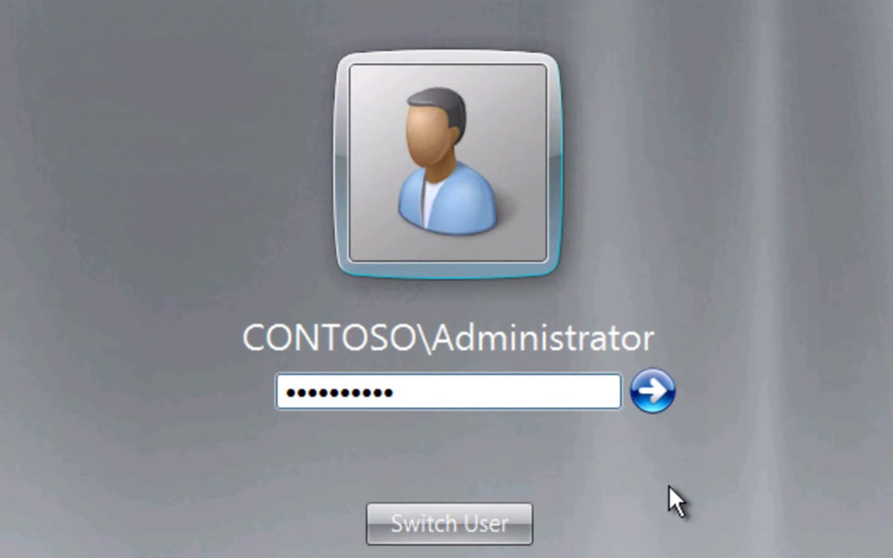
{"action": "left_click", "coordinate": [655, 392]}
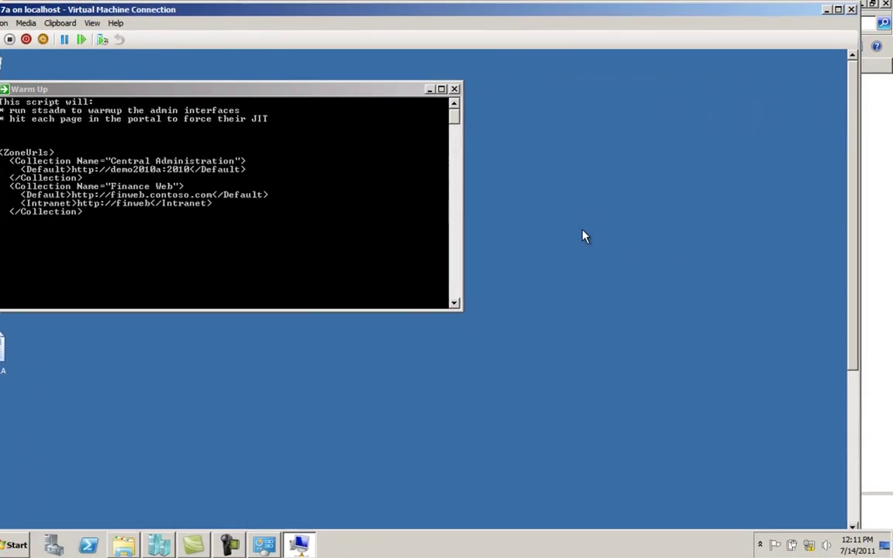
Set the guest display to 1024 × 768, apply it and keep the changes
{"action": "right_click", "coordinate": [733, 252]}
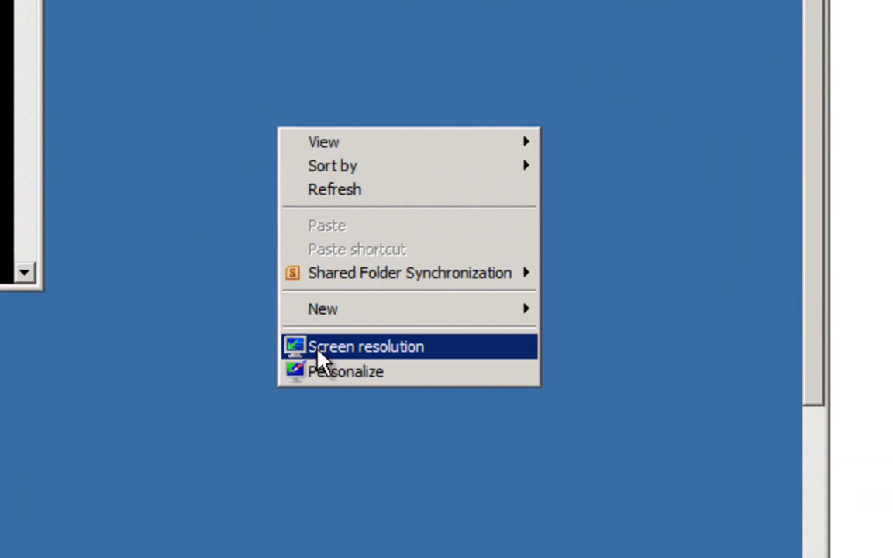
{"action": "left_click", "coordinate": [317, 349]}
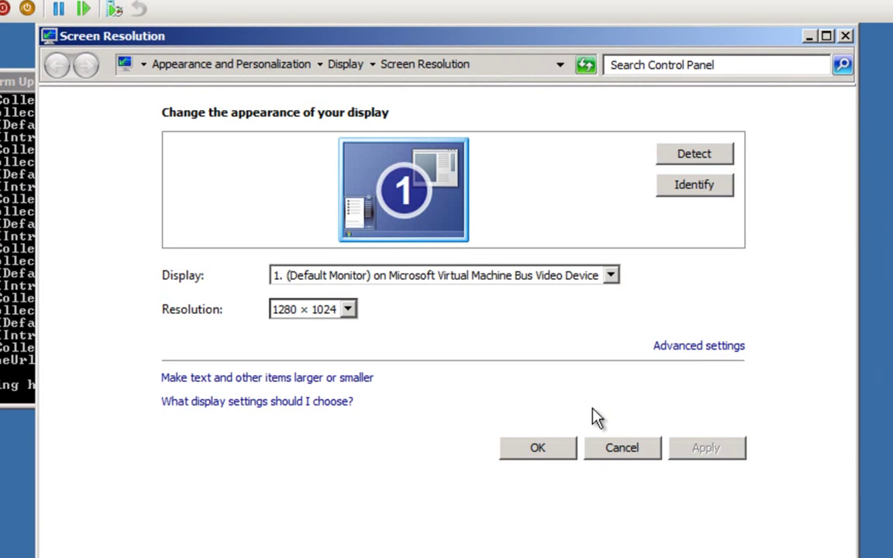
{"action": "left_click", "coordinate": [349, 310]}
{"action": "left_click", "coordinate": [352, 493]}
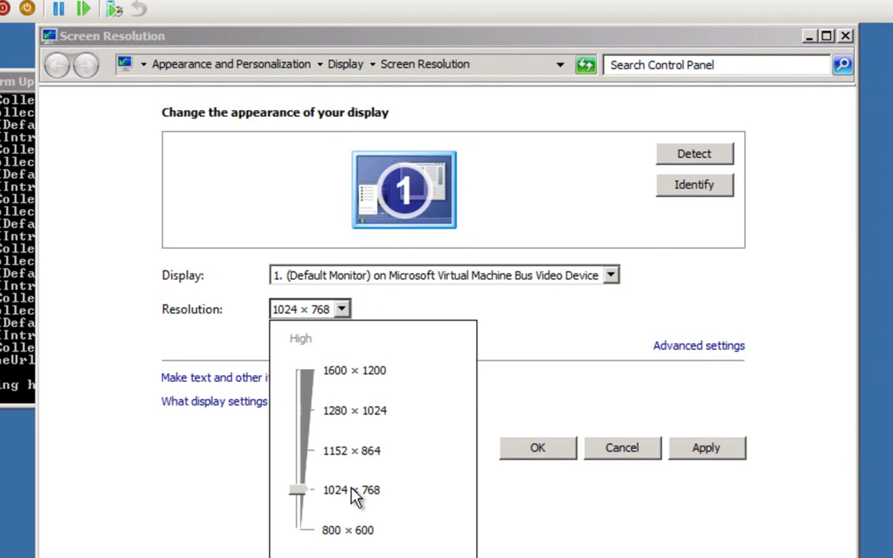
{"action": "left_click", "coordinate": [710, 533]}
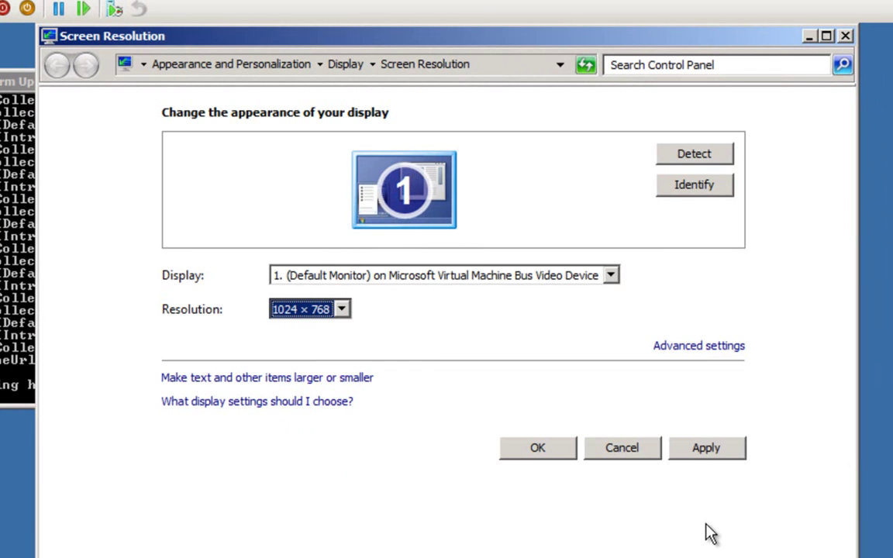
{"action": "left_click", "coordinate": [702, 448]}
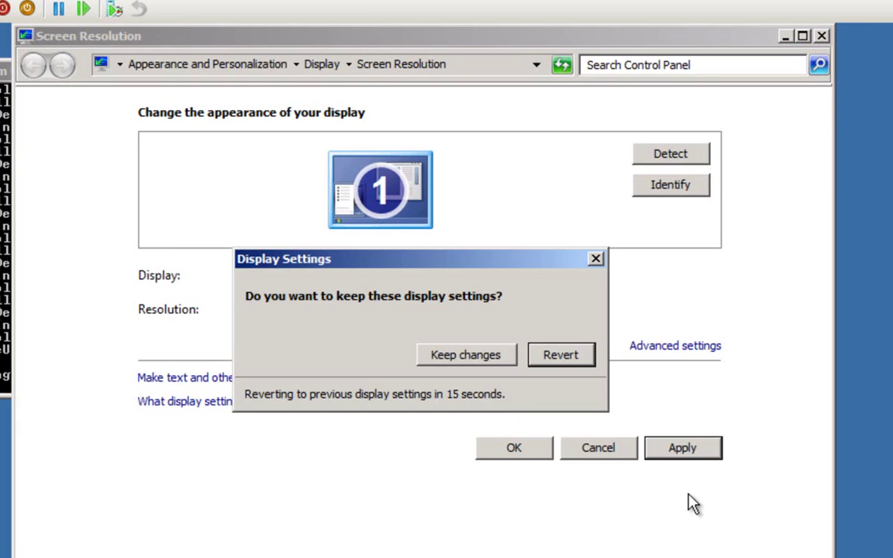
{"action": "left_click", "coordinate": [494, 362]}
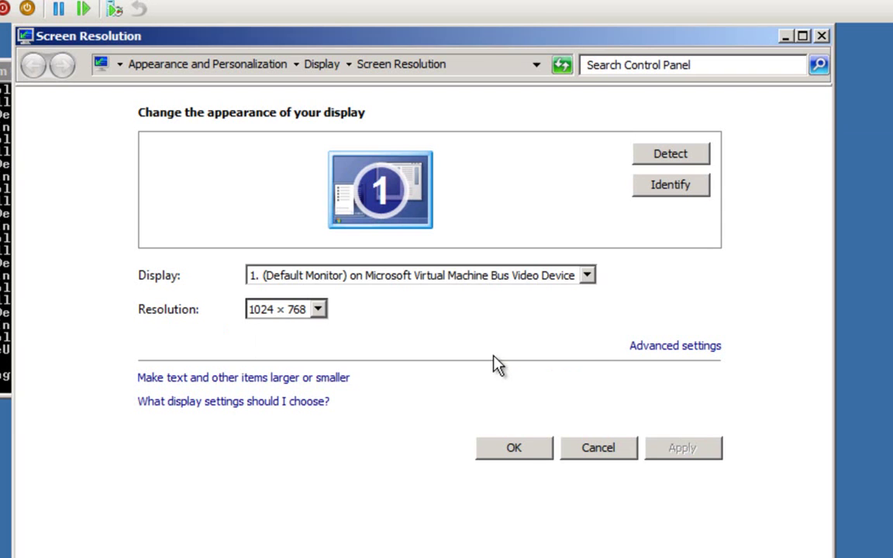
{"action": "left_click", "coordinate": [521, 451]}
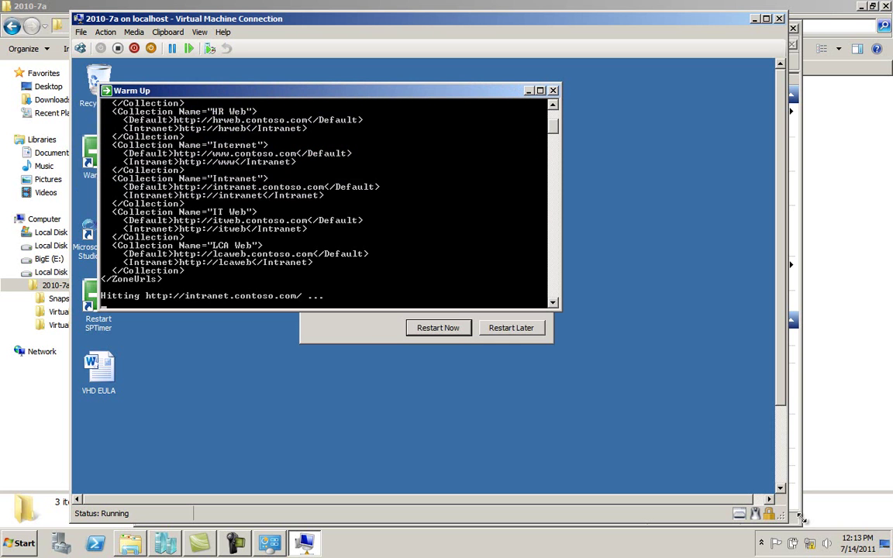
Bring the restart prompt forward and restart the virtual machine now
{"action": "left_click", "coordinate": [373, 332]}
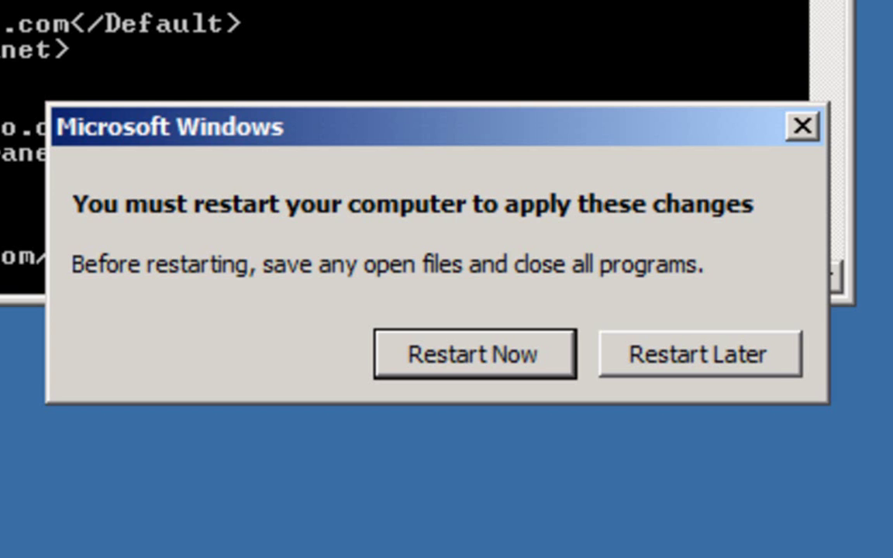
{"action": "left_click", "coordinate": [451, 358]}
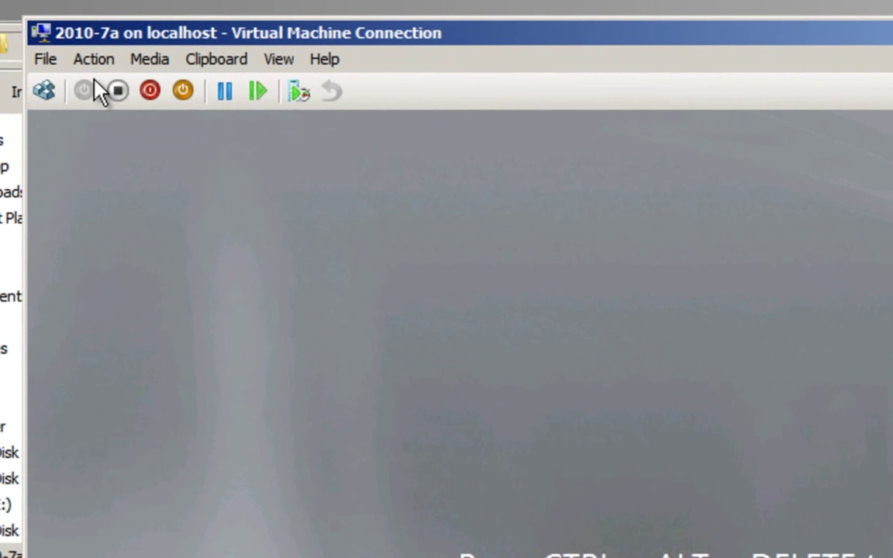
Send Ctrl+Alt+Delete to the guest and sign in with the administrator password
{"action": "left_click", "coordinate": [102, 32]}
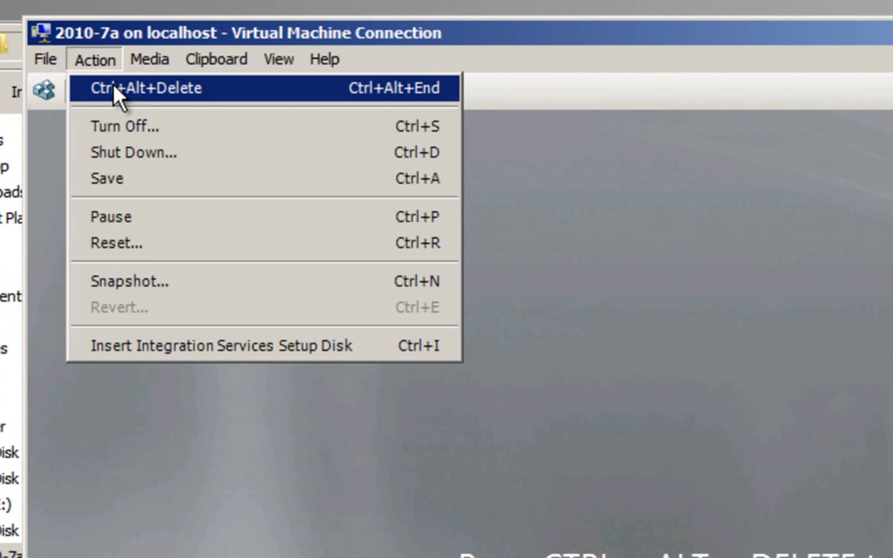
{"action": "left_click", "coordinate": [189, 94]}
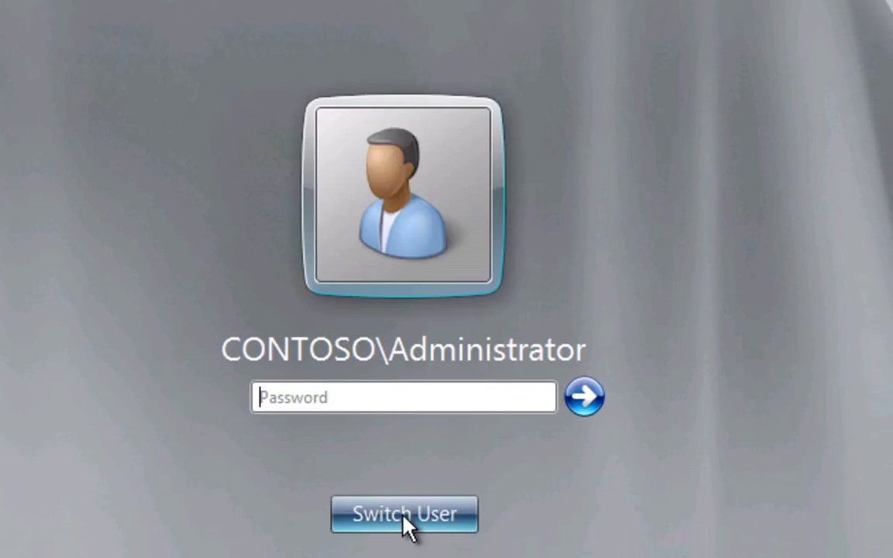
{"action": "left_click", "coordinate": [307, 396]}
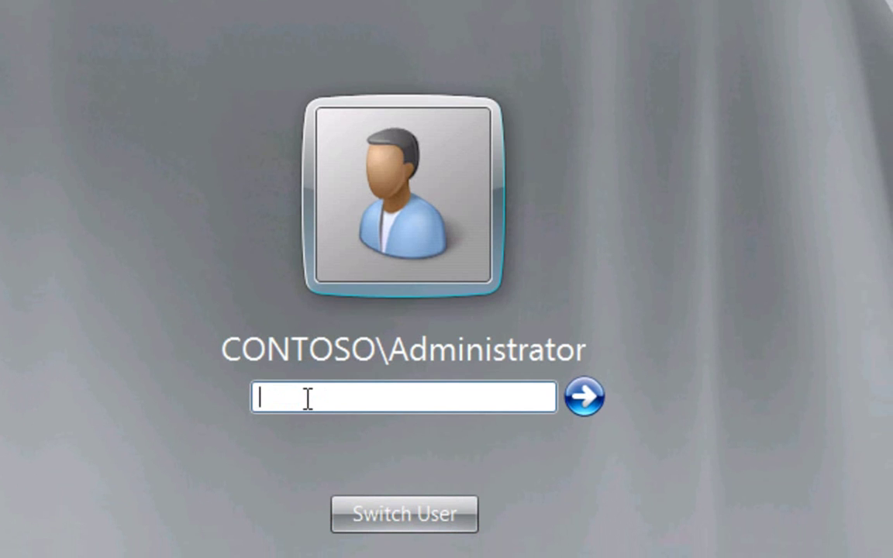
{"action": "type", "text": "Pa$$w0rd12"}
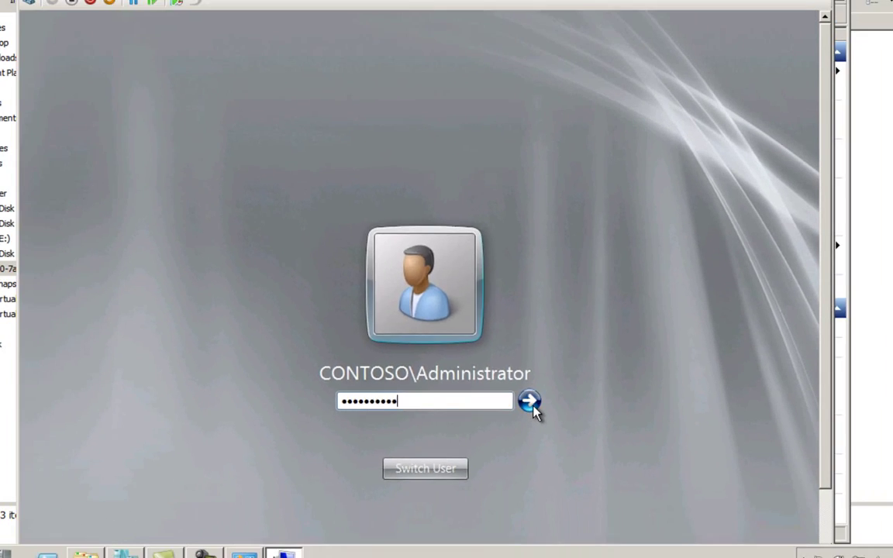
{"action": "left_click", "coordinate": [530, 402]}
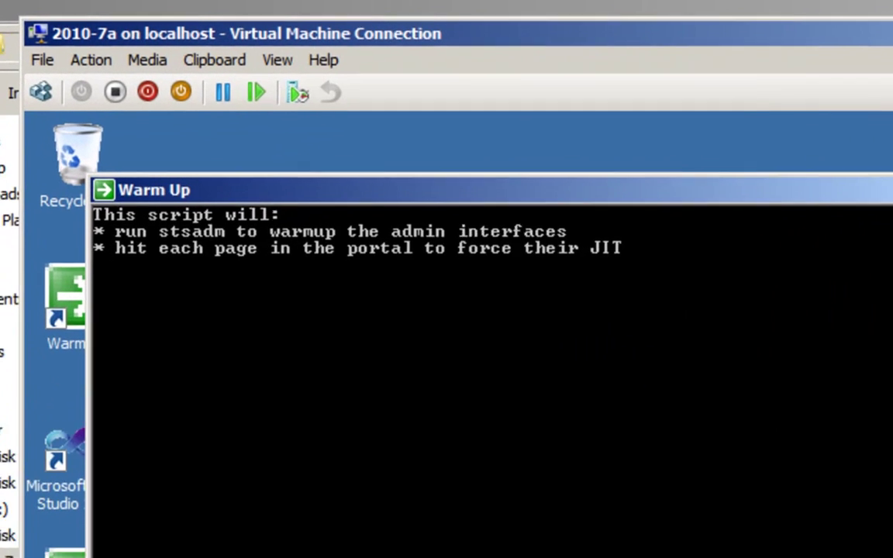
Switch the 2010-7a VM to Full Screen Mode and lock the host taskbar so it hides
{"action": "left_click", "coordinate": [284, 60]}
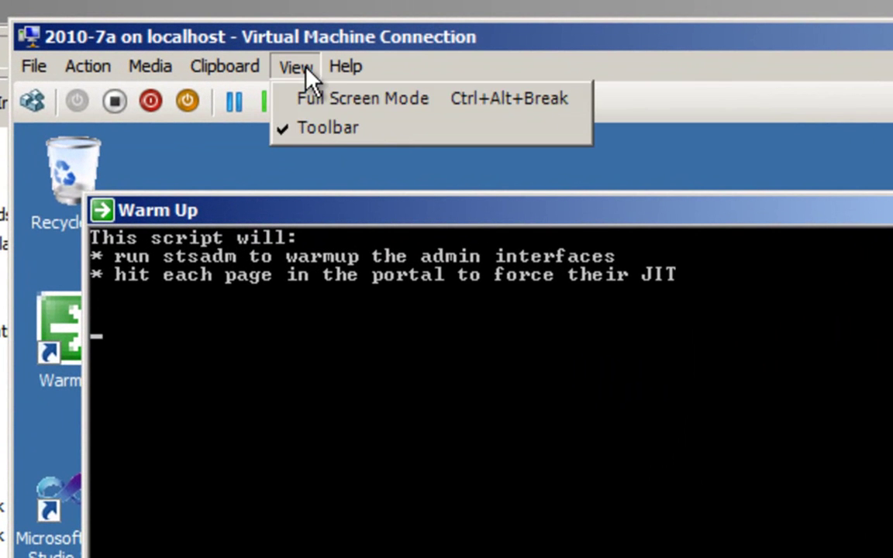
{"action": "left_click", "coordinate": [320, 99]}
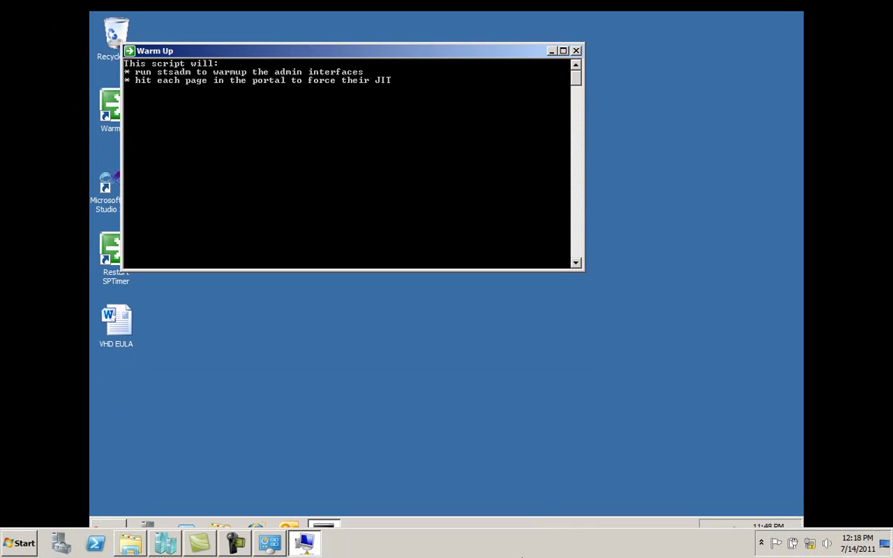
{"action": "right_click", "coordinate": [525, 551]}
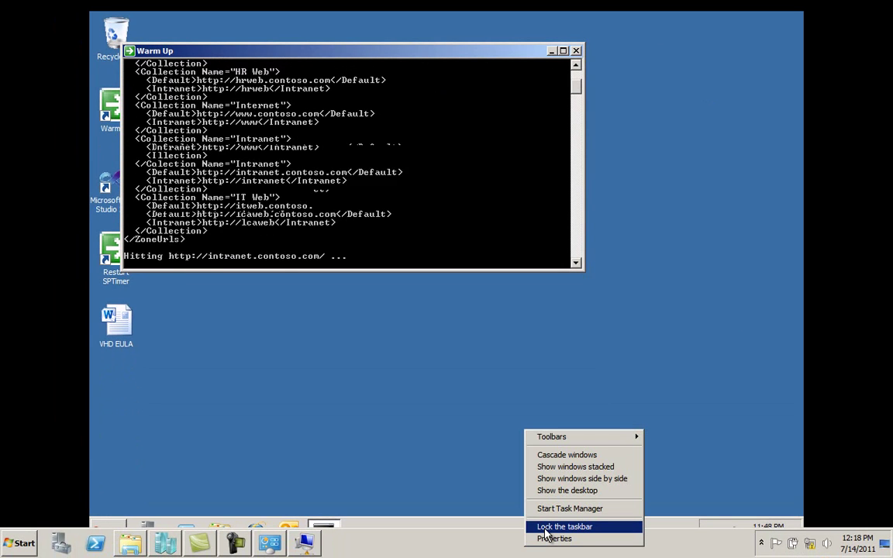
{"action": "left_click", "coordinate": [700, 283]}
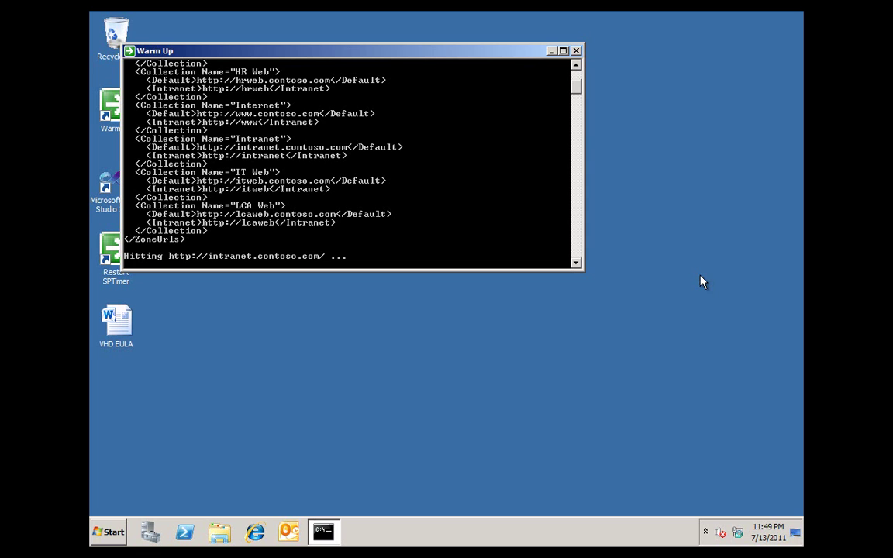
{"action": "left_click", "coordinate": [258, 535]}
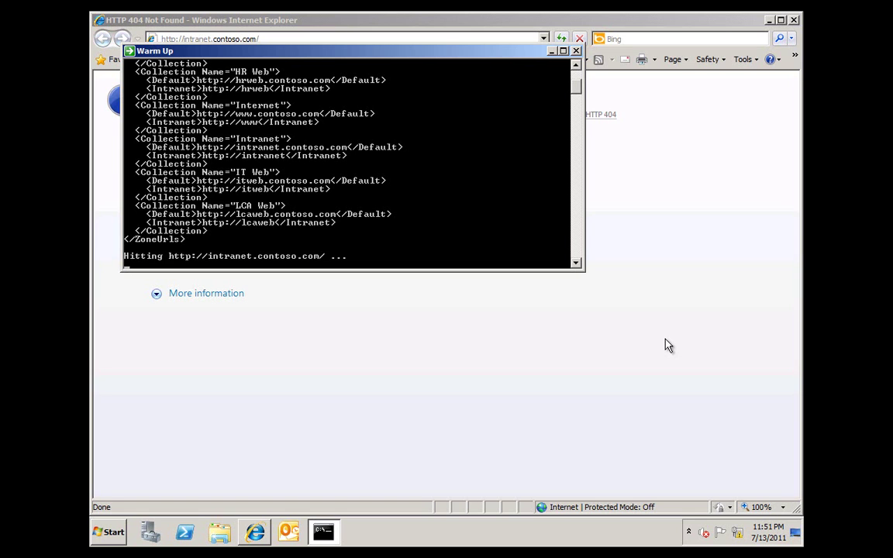
{"action": "left_click", "coordinate": [159, 20]}
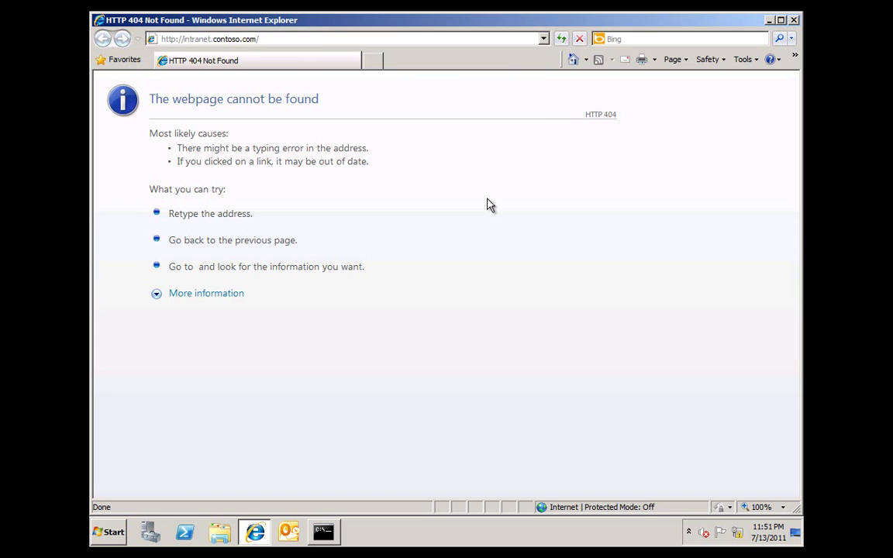